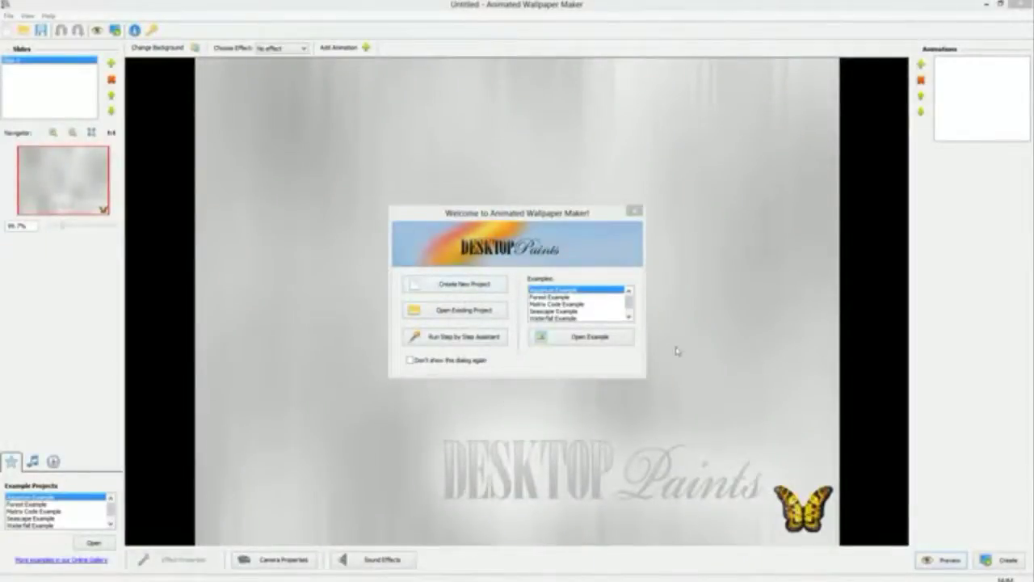
# Start a new project and load the 'beautiful long hair girl' photo as the slide background
pyautogui.click(477, 287)
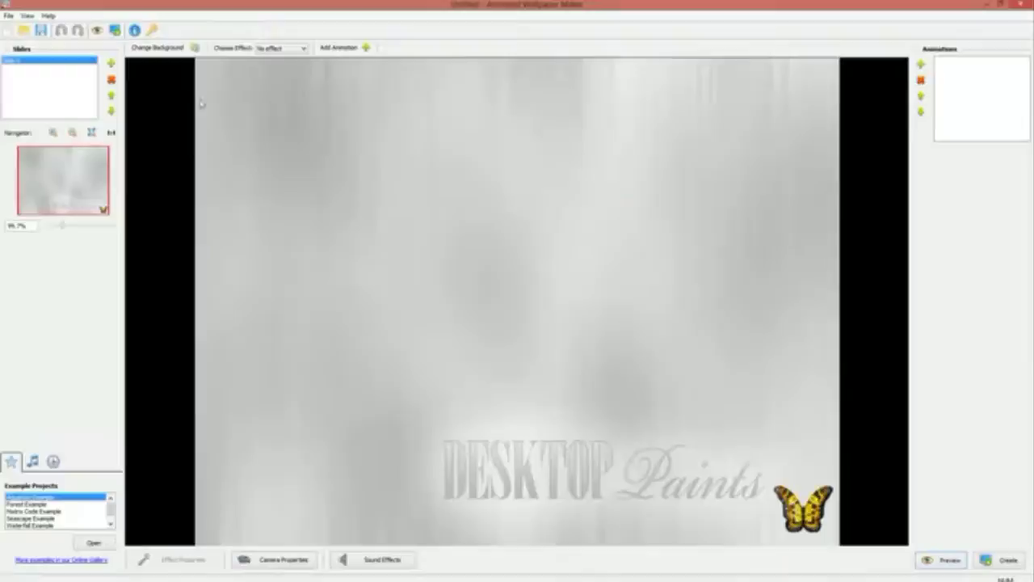
pyautogui.click(170, 49)
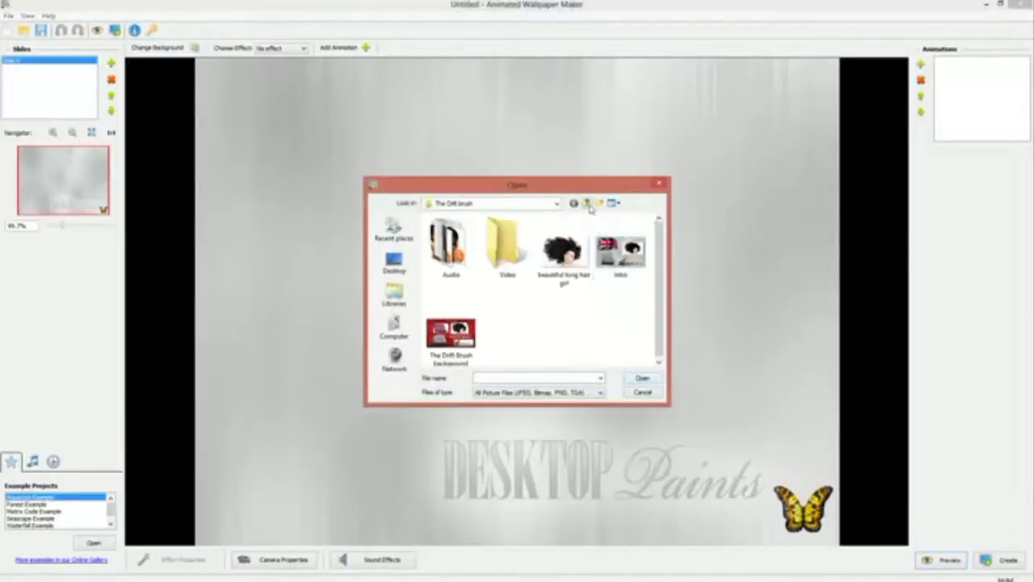
pyautogui.click(564, 251)
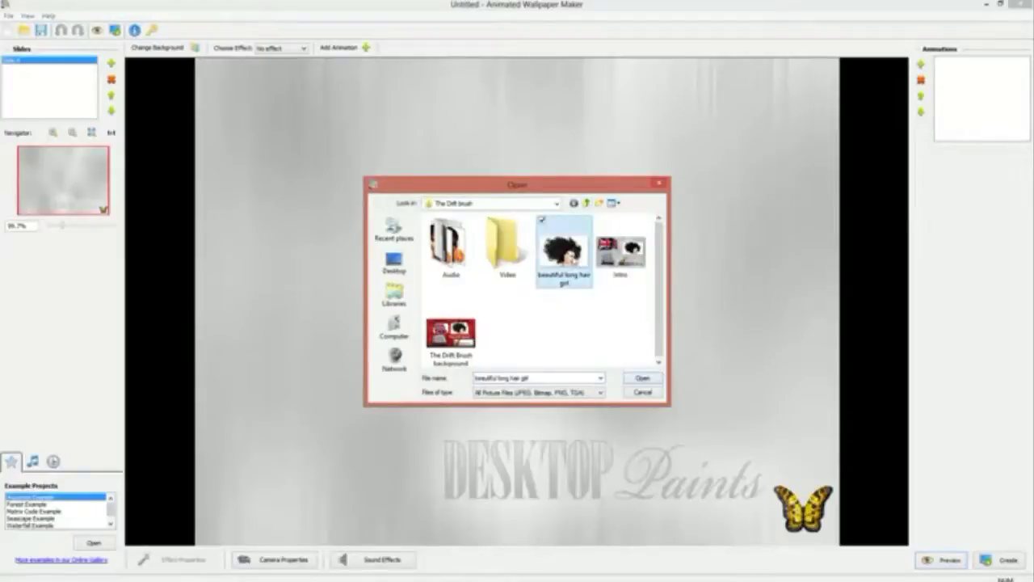
pyautogui.click(641, 378)
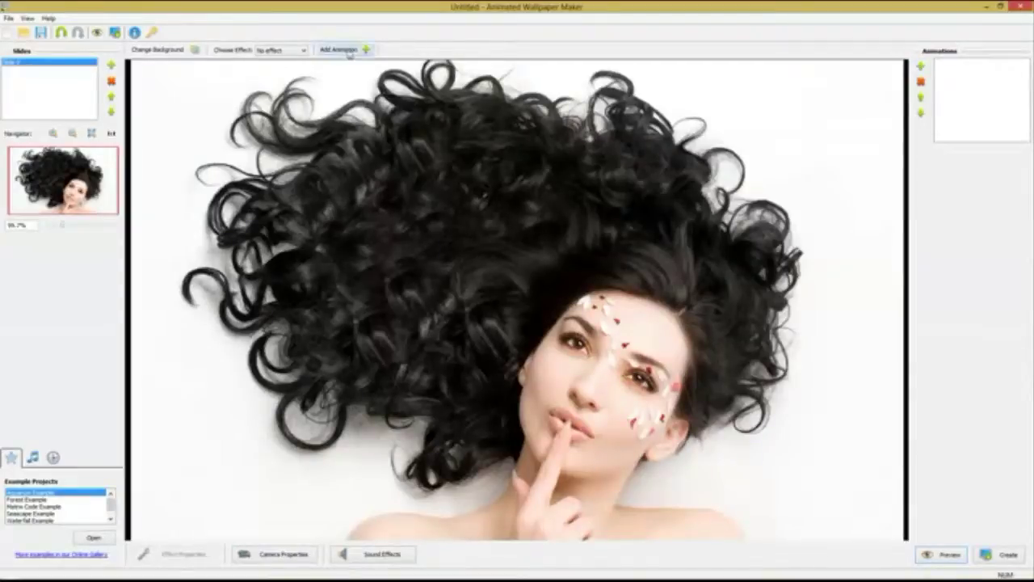
# Add two Drift brush animations from Animation Brushes to the slide
pyautogui.click(347, 51)
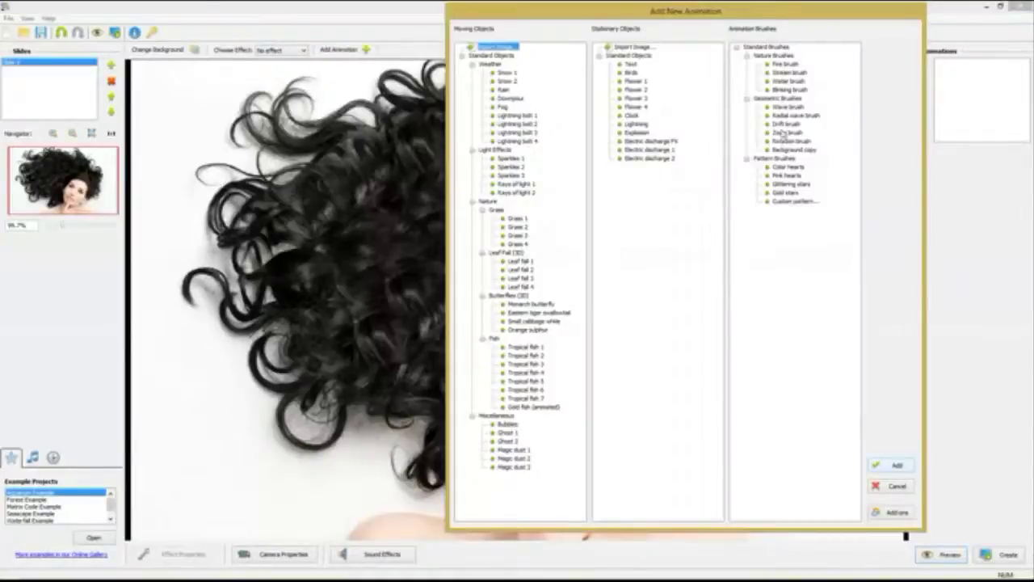
pyautogui.click(786, 124)
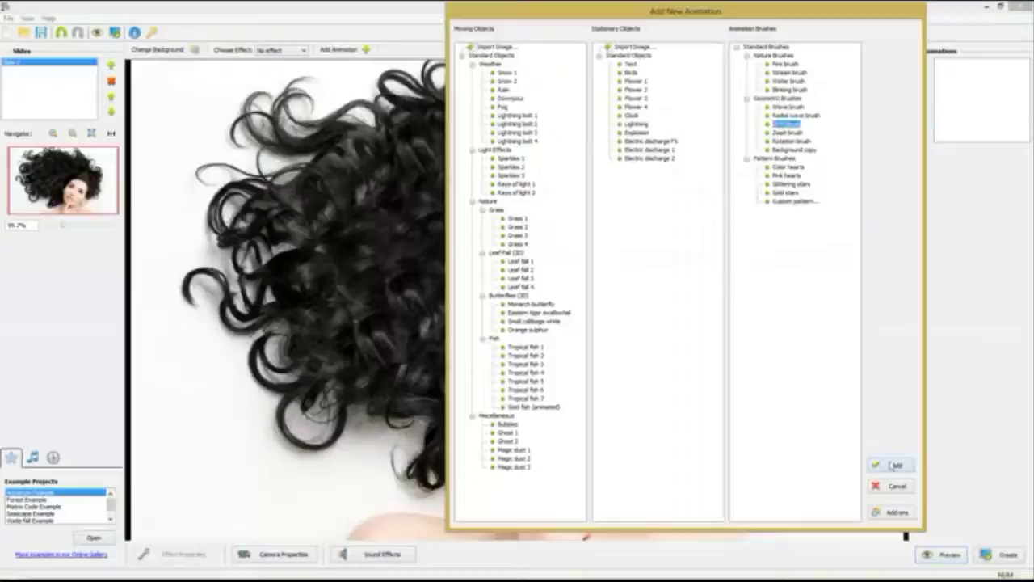
pyautogui.click(895, 466)
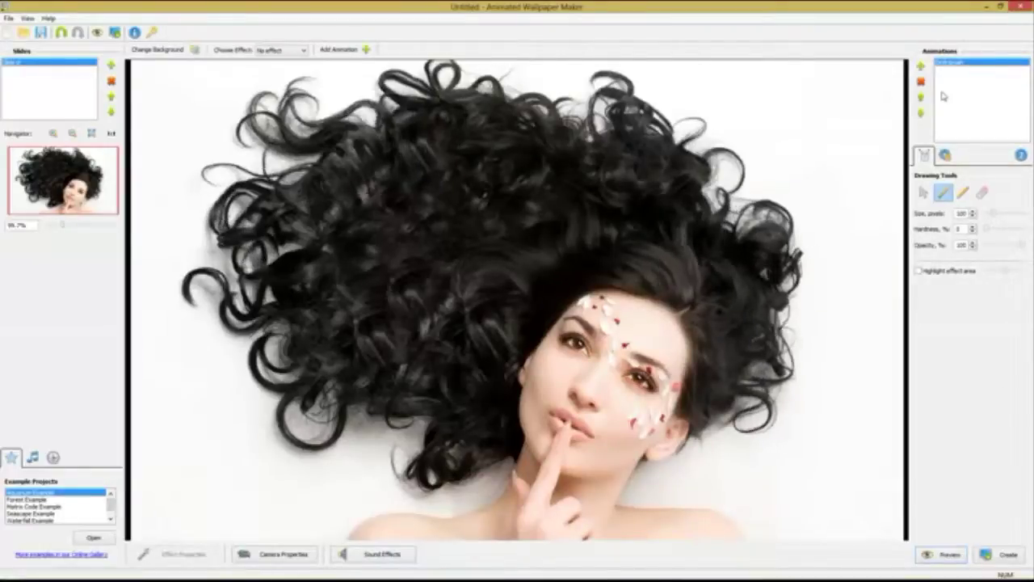
pyautogui.click(921, 64)
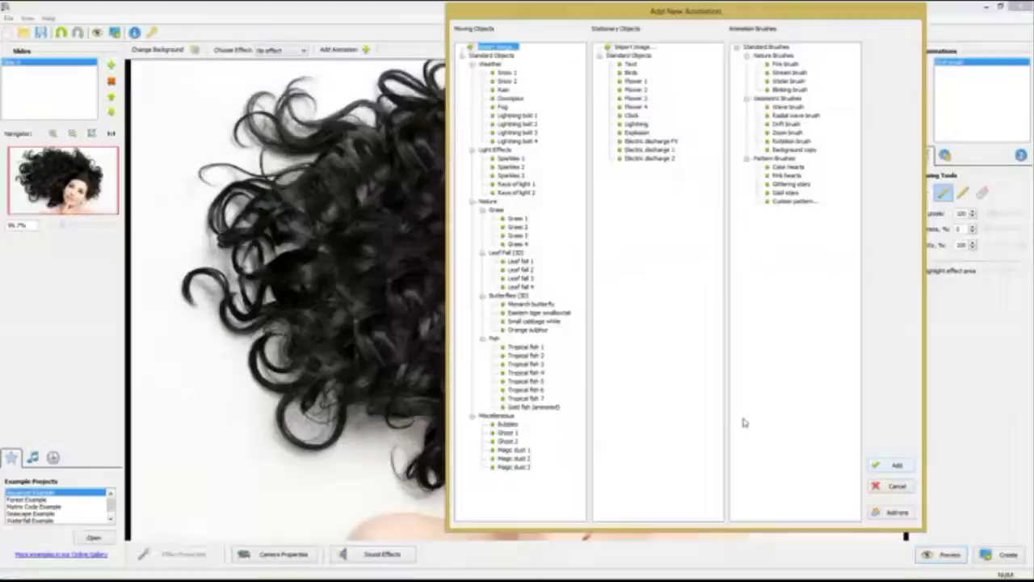
pyautogui.click(891, 464)
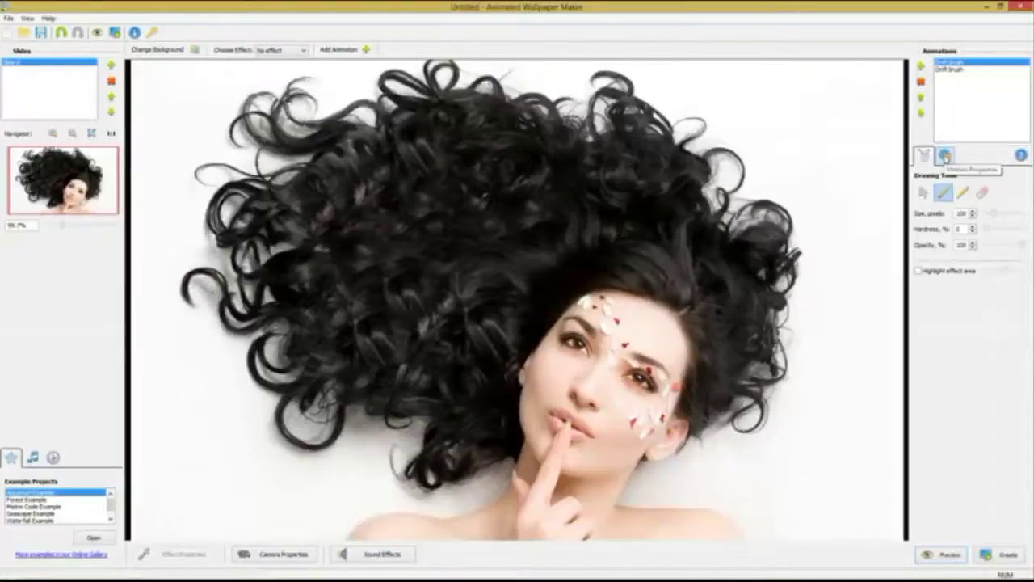
# Set the first Drift brush's direction to about 51 degrees, then select the second brush's Motion Properties
pyautogui.click(944, 155)
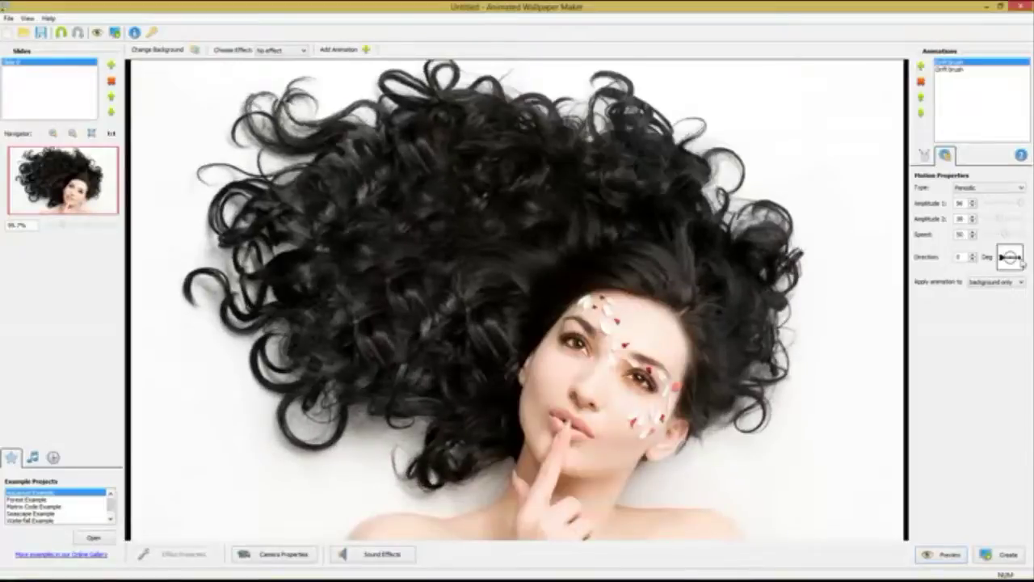
pyautogui.moveTo(1022, 260); pyautogui.dragTo(1005, 237)
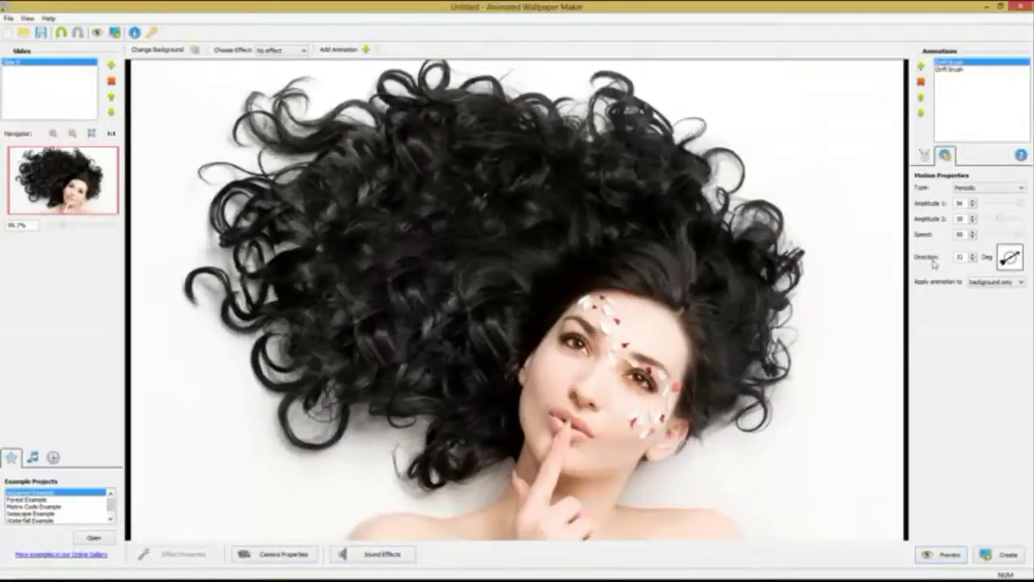
pyautogui.click(950, 69)
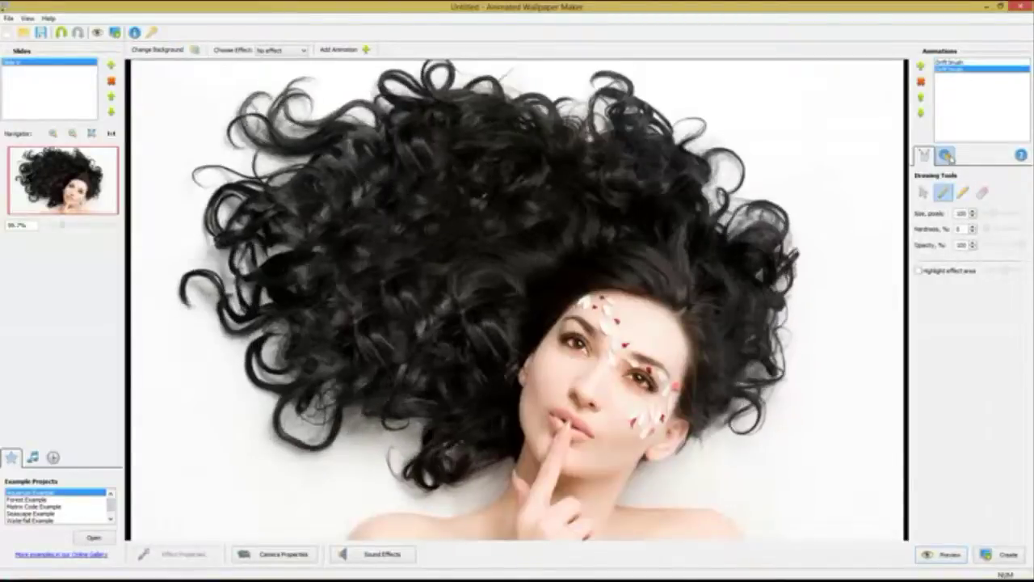
pyautogui.click(947, 156)
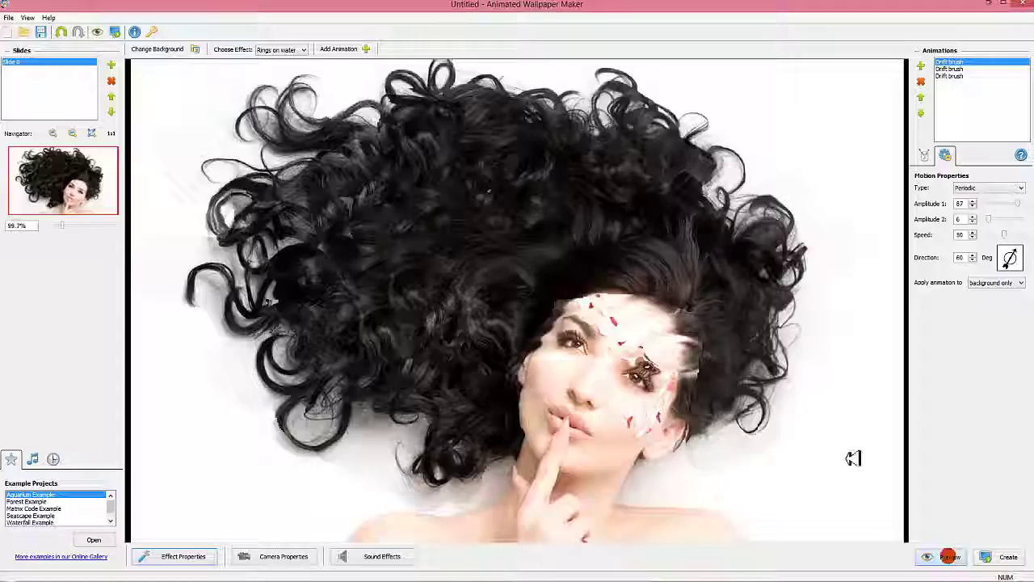
pyautogui.click(831, 450)
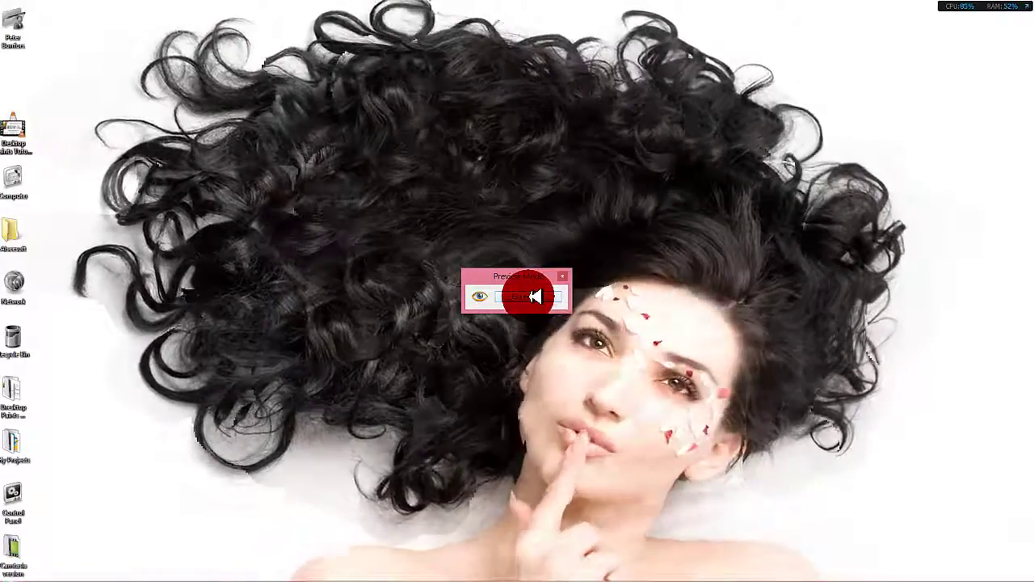
pyautogui.click(536, 296)
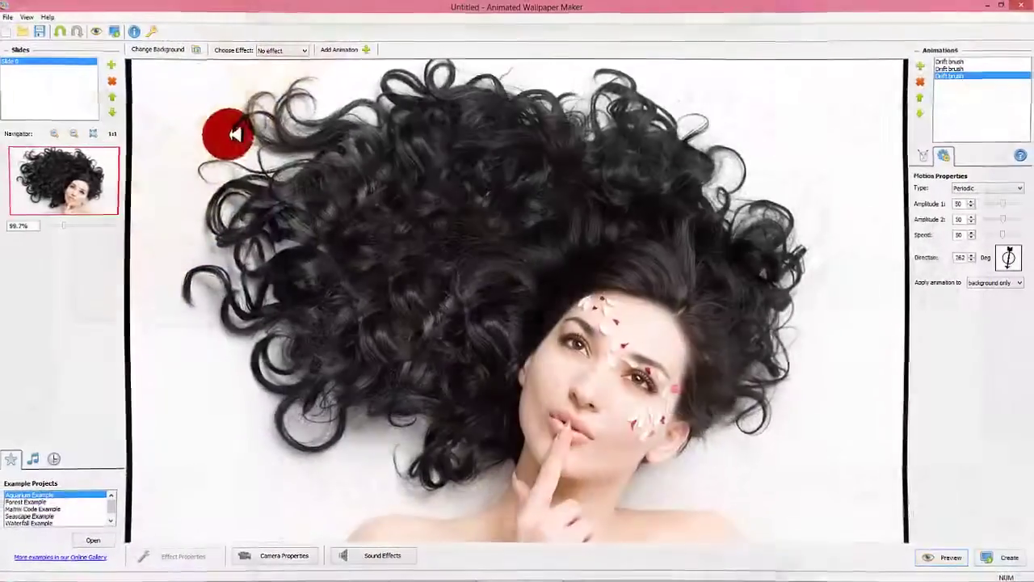
# Apply the Rings on water effect from the Choose Effect list
pyautogui.click(243, 49)
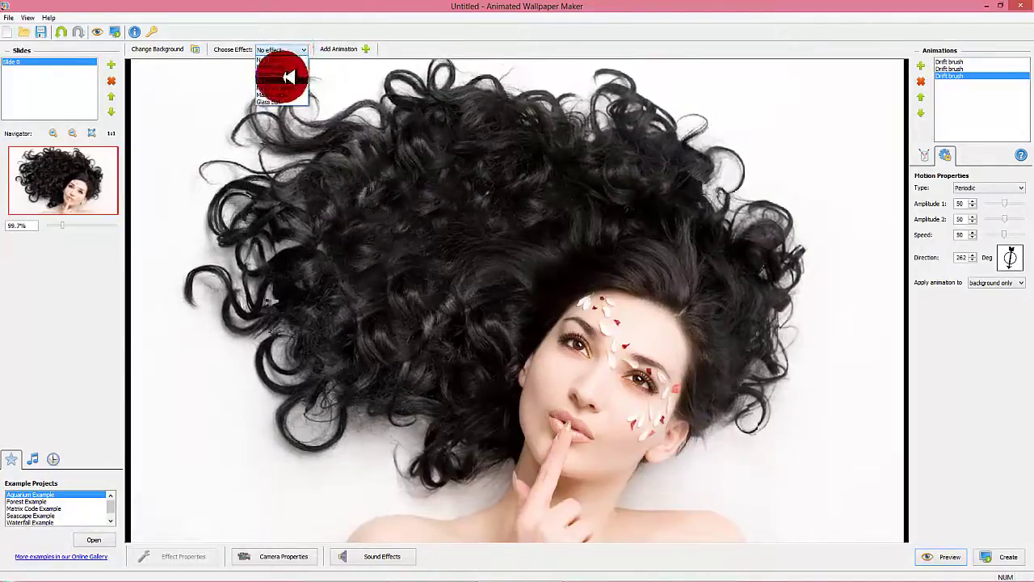
pyautogui.click(288, 86)
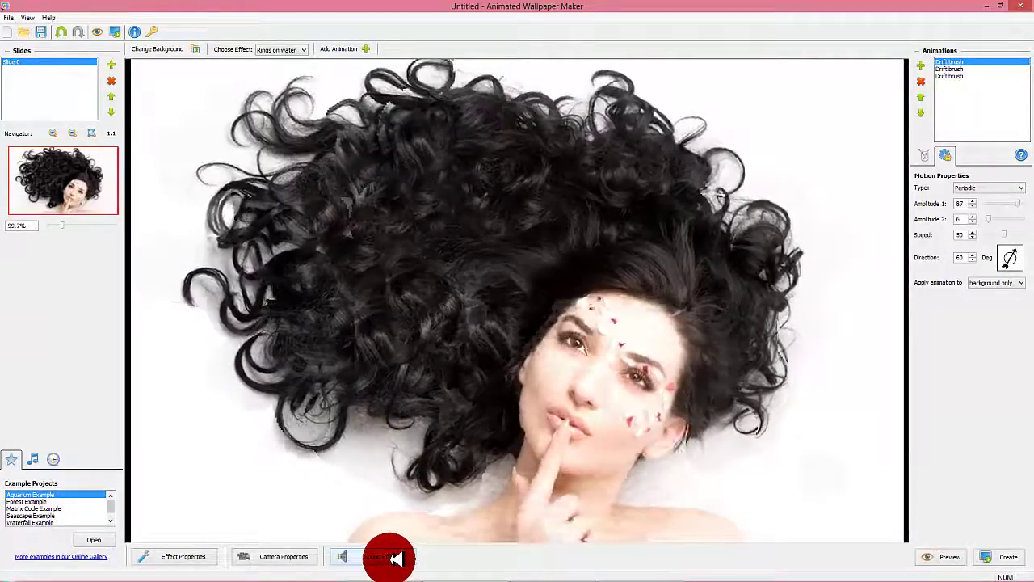
# Import water-droplet-2.wav from Desktop Paints tutorials as the looped sound, volume 100, balance 50
pyautogui.click(394, 557)
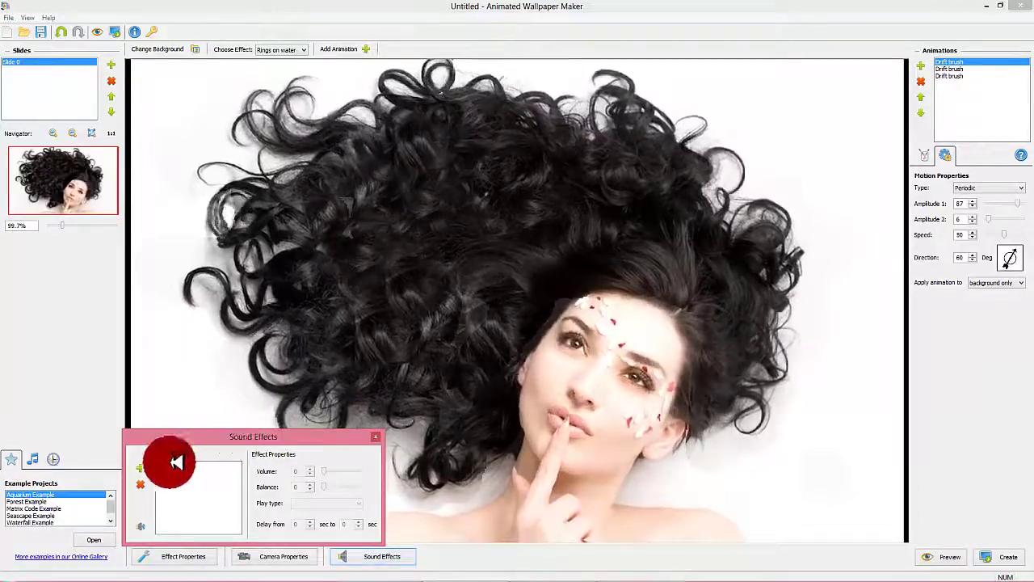
pyautogui.click(142, 467)
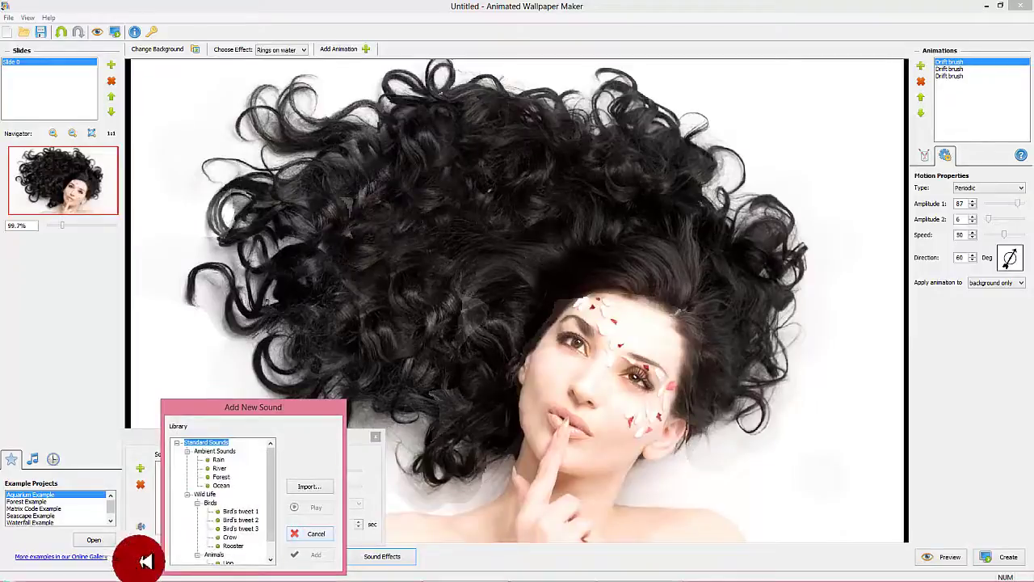
pyautogui.moveTo(282, 407); pyautogui.dragTo(573, 327)
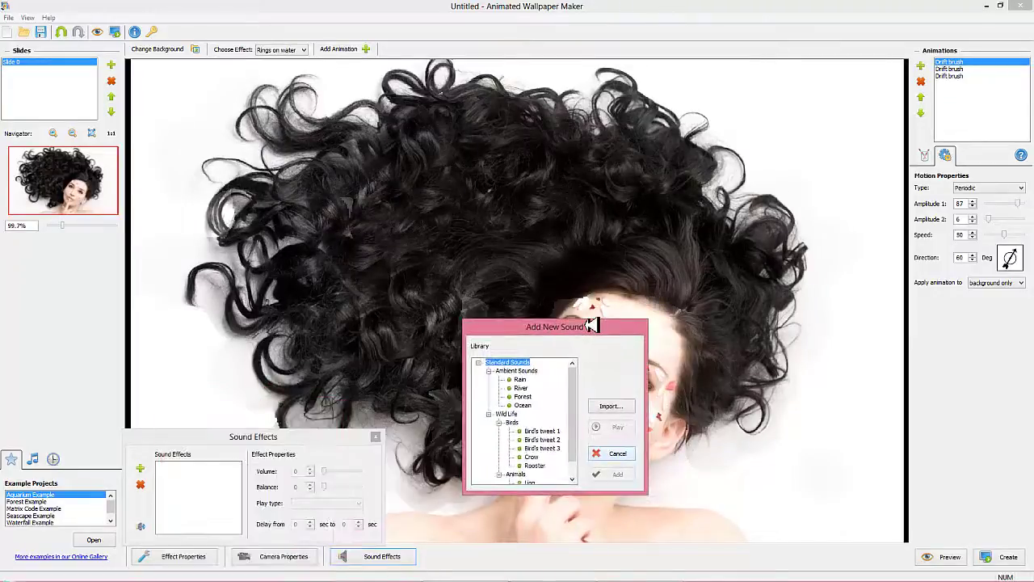
pyautogui.scroll(-1, 574, 408)
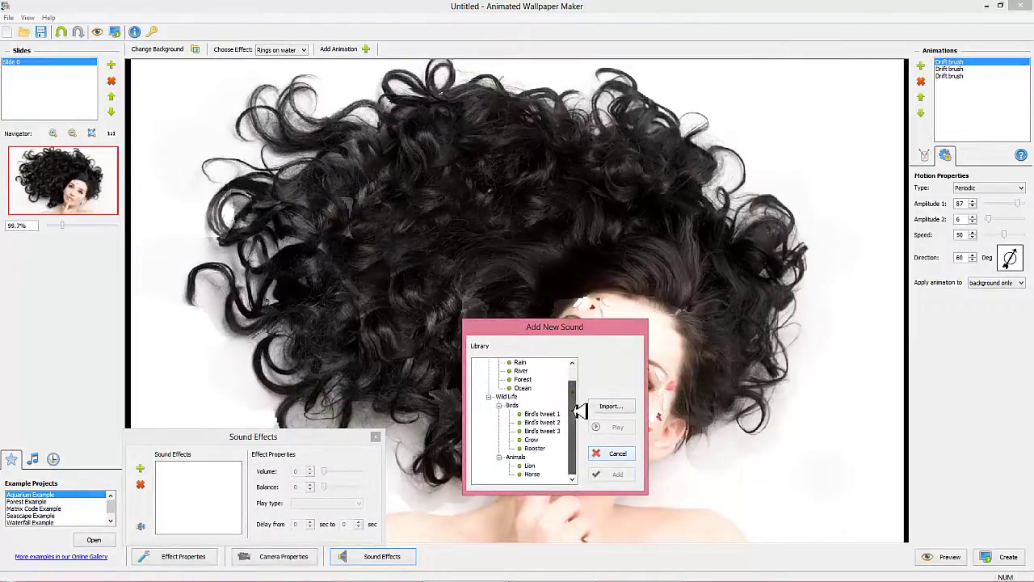
pyautogui.moveTo(576, 438); pyautogui.dragTo(583, 403)
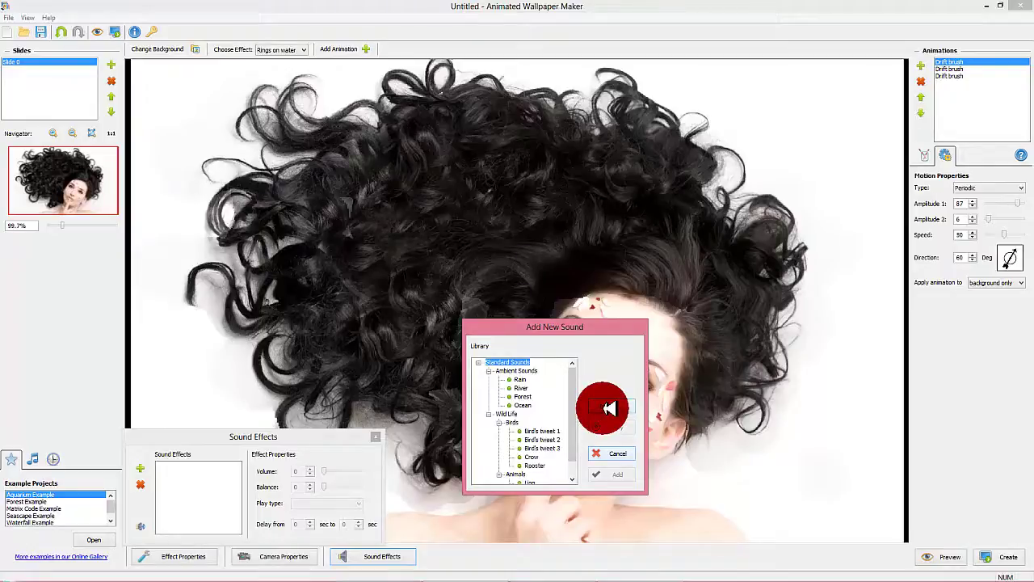
pyautogui.click(610, 407)
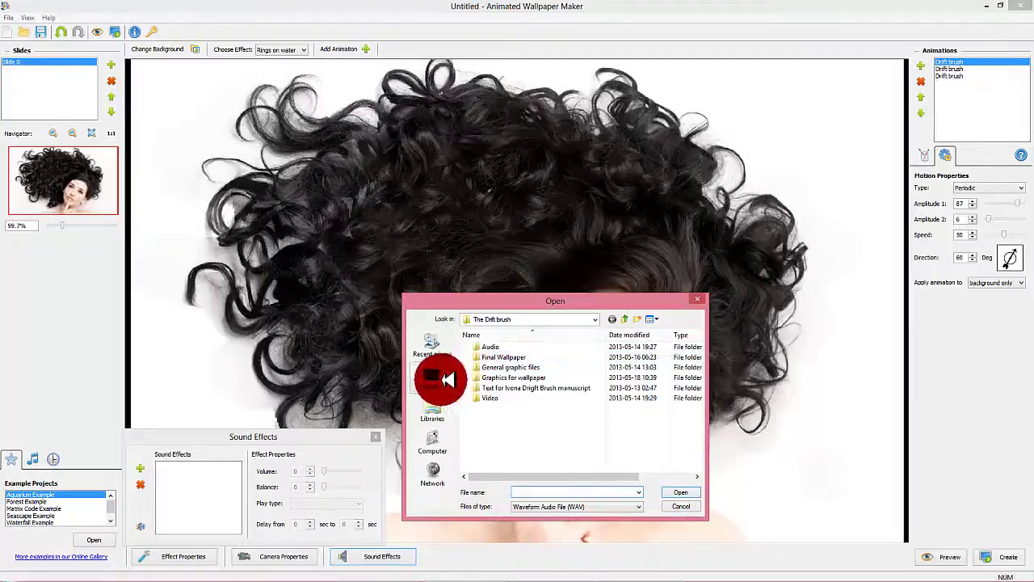
pyautogui.click(436, 378)
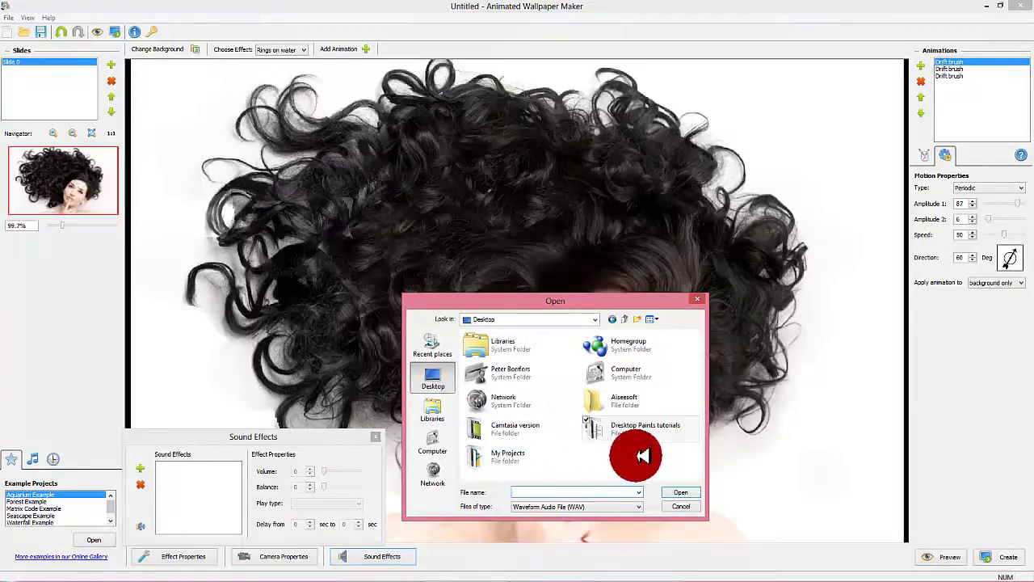
pyautogui.doubleClick(642, 428)
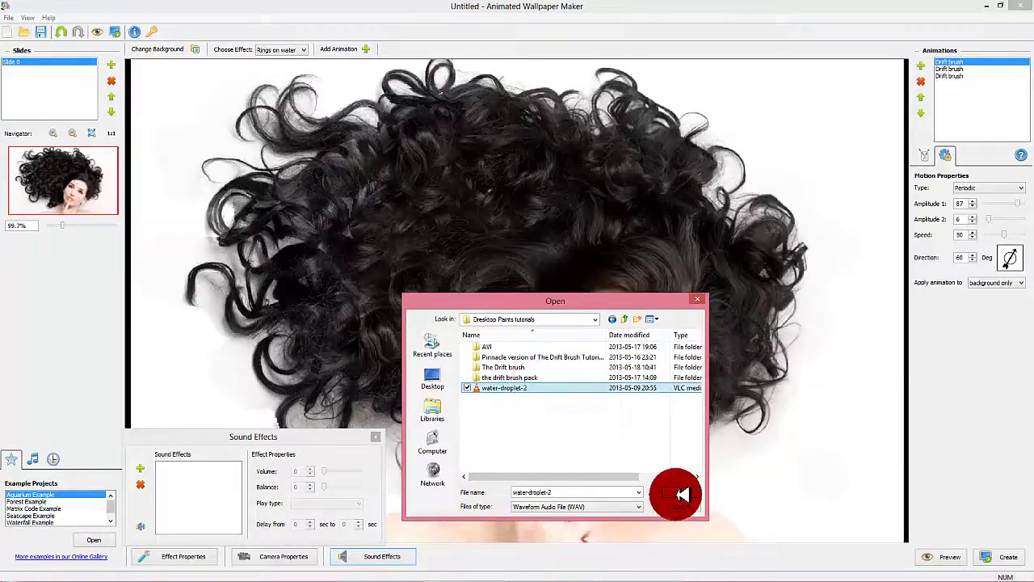
pyautogui.click(681, 493)
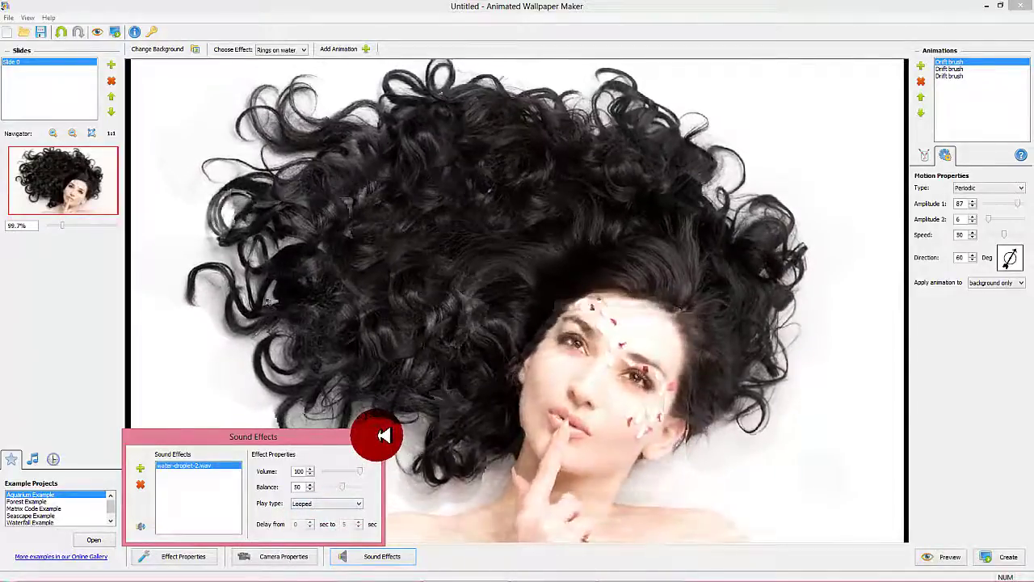
pyautogui.click(385, 434)
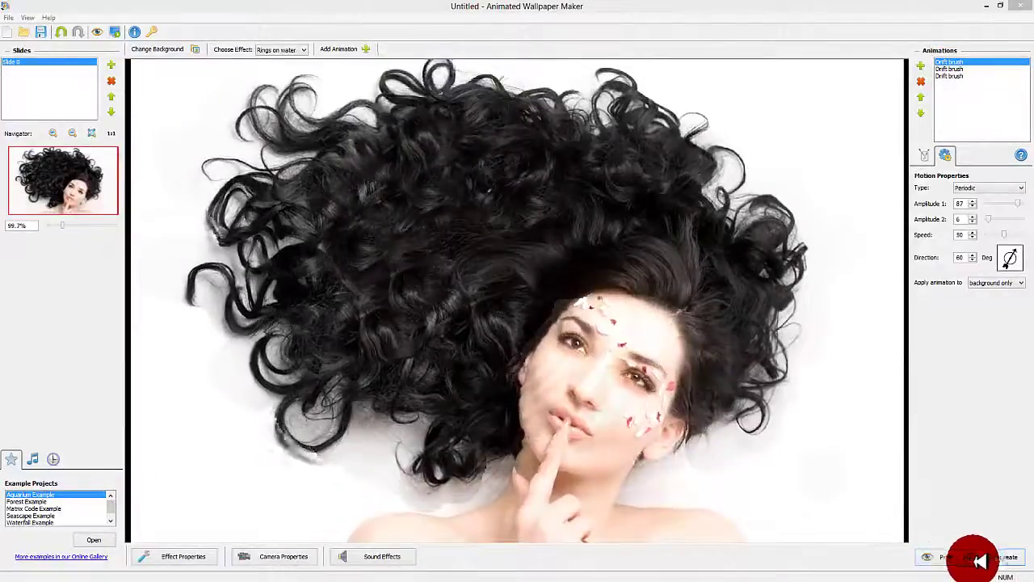
# Choose to build a stand-alone .exe wallpaper and enter the file name 'Beutiful girl'
pyautogui.click(1006, 557)
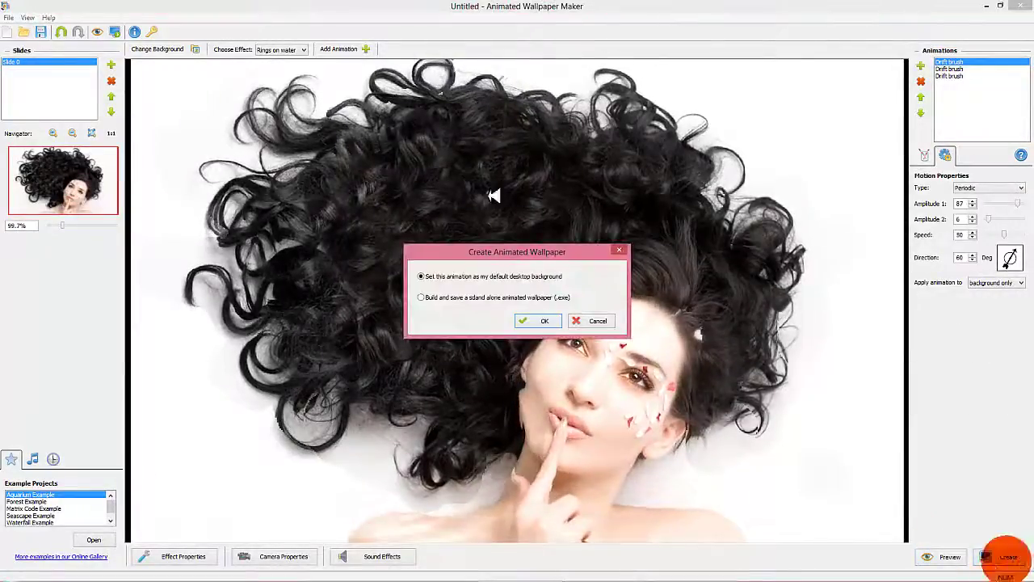
pyautogui.click(458, 256)
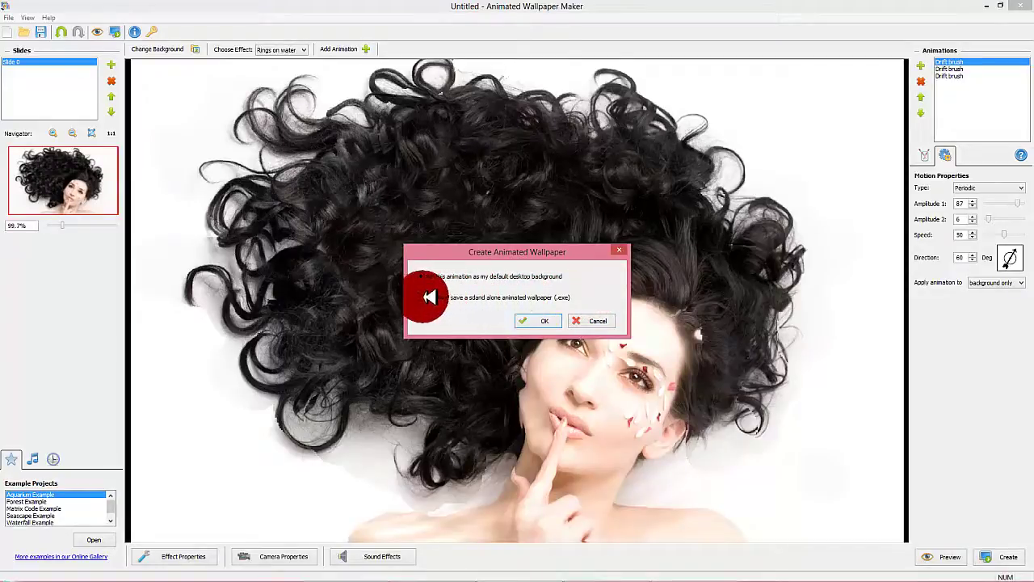
pyautogui.click(421, 297)
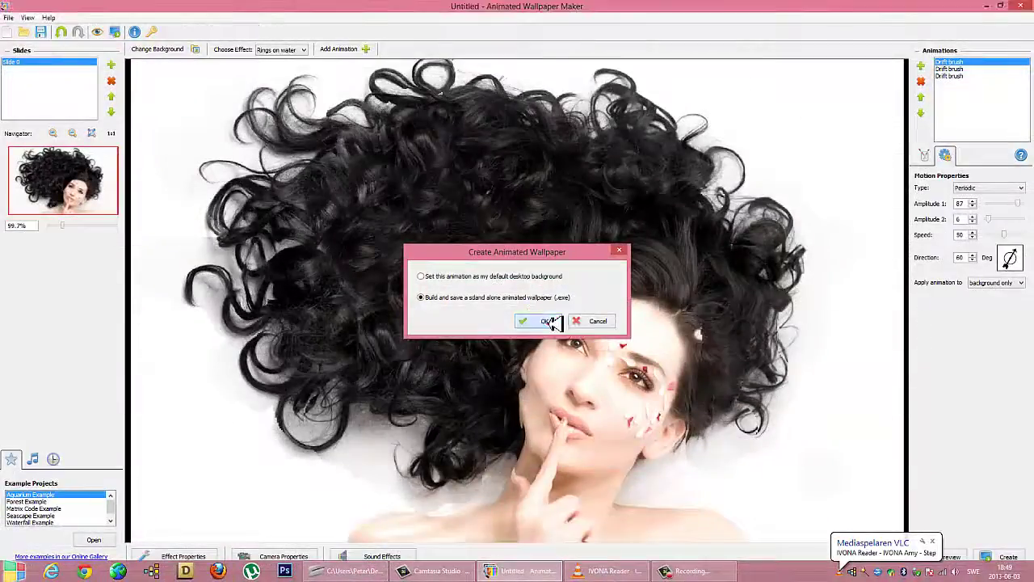
pyautogui.click(556, 323)
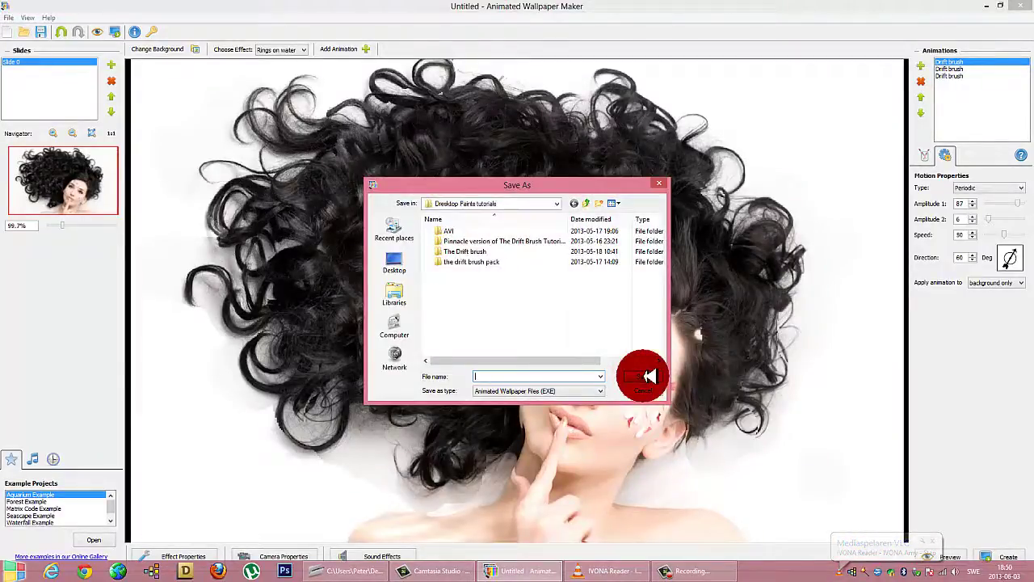
pyautogui.write('Beutiful gi')
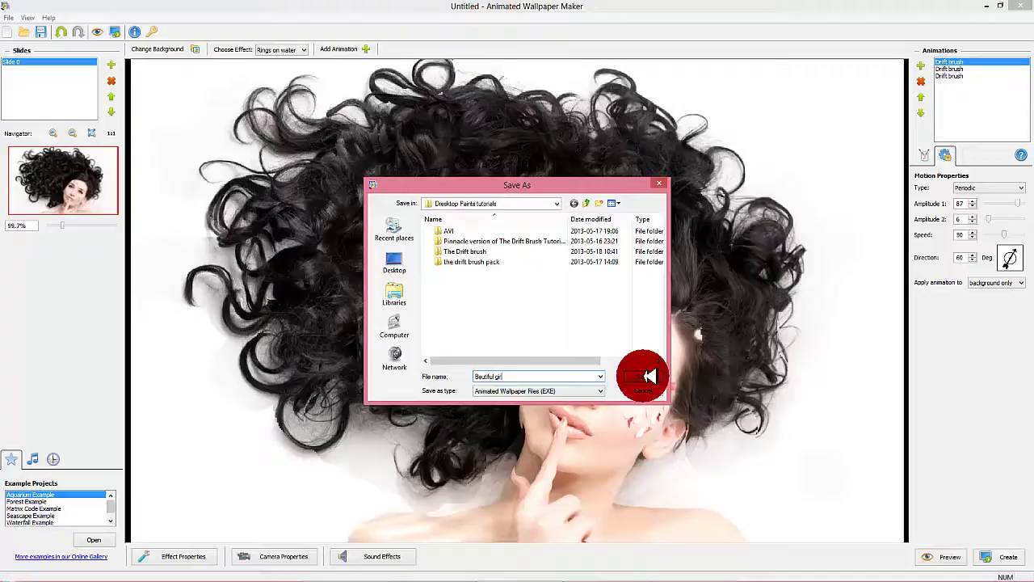
pyautogui.press('BackSpace')
pyautogui.press('BackSpace')
pyautogui.press('BackSpace')
pyautogui.press('BackSpace')
pyautogui.press('BackSpace')
pyautogui.press('BackSpace')
pyautogui.press('BackSpace')
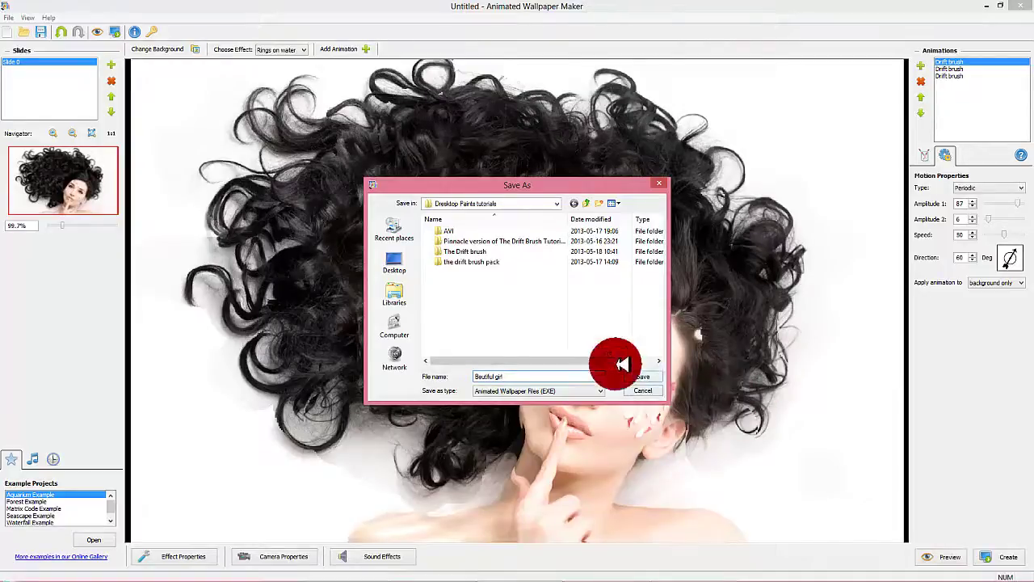